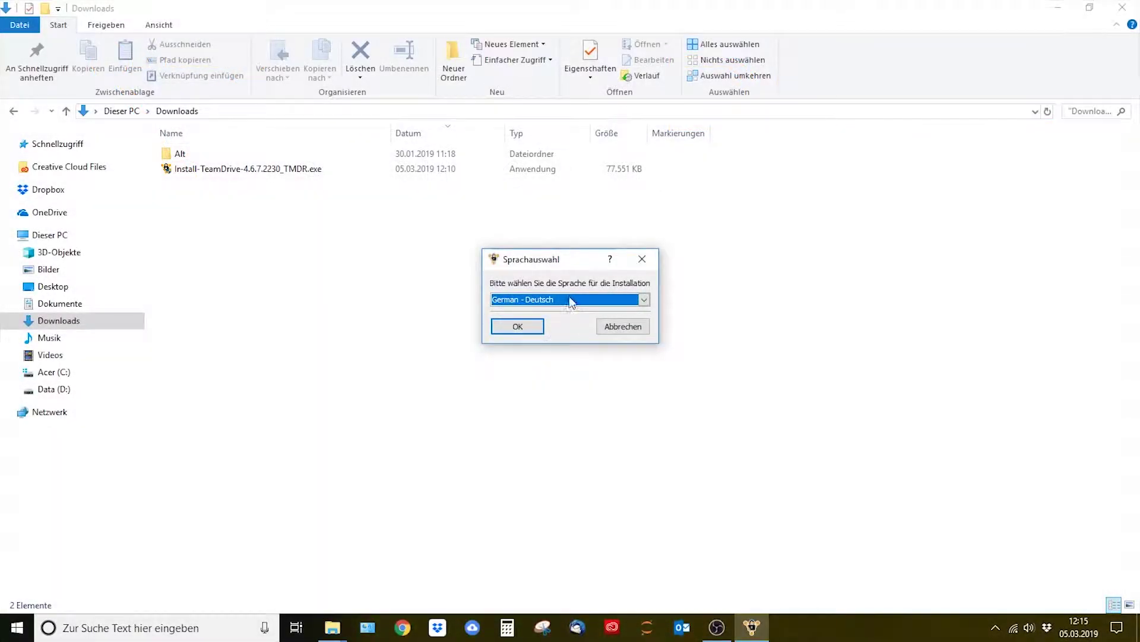
Step: Install TeamDrive in English with the license accepted, default folder, and Virtual filesystem component included
left_click(567, 298)
left_click(555, 312)
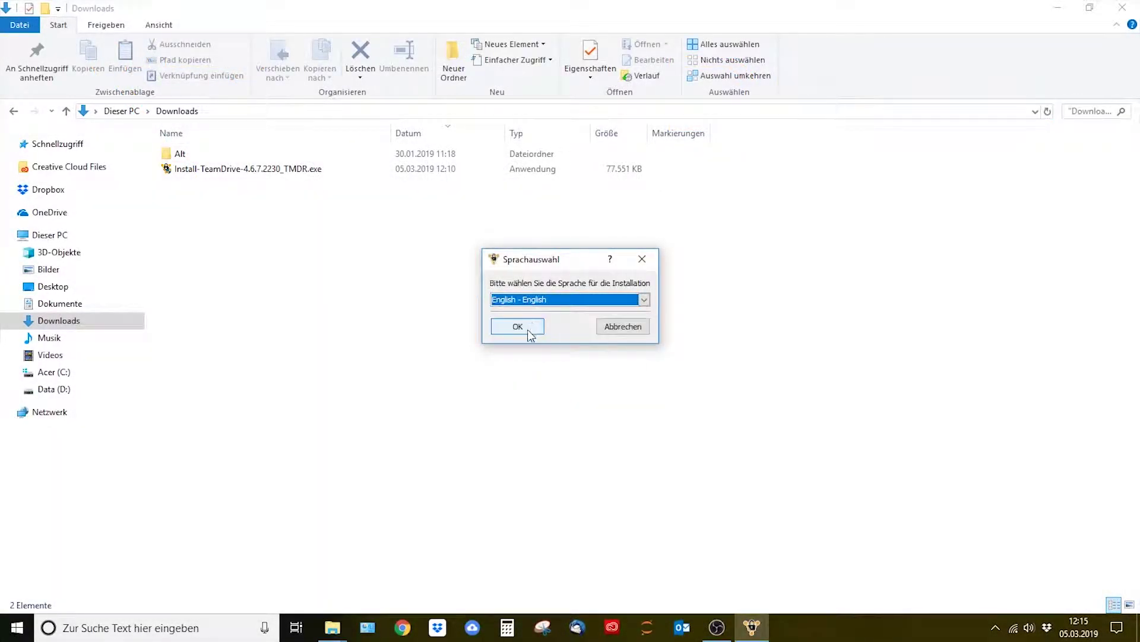
left_click(528, 331)
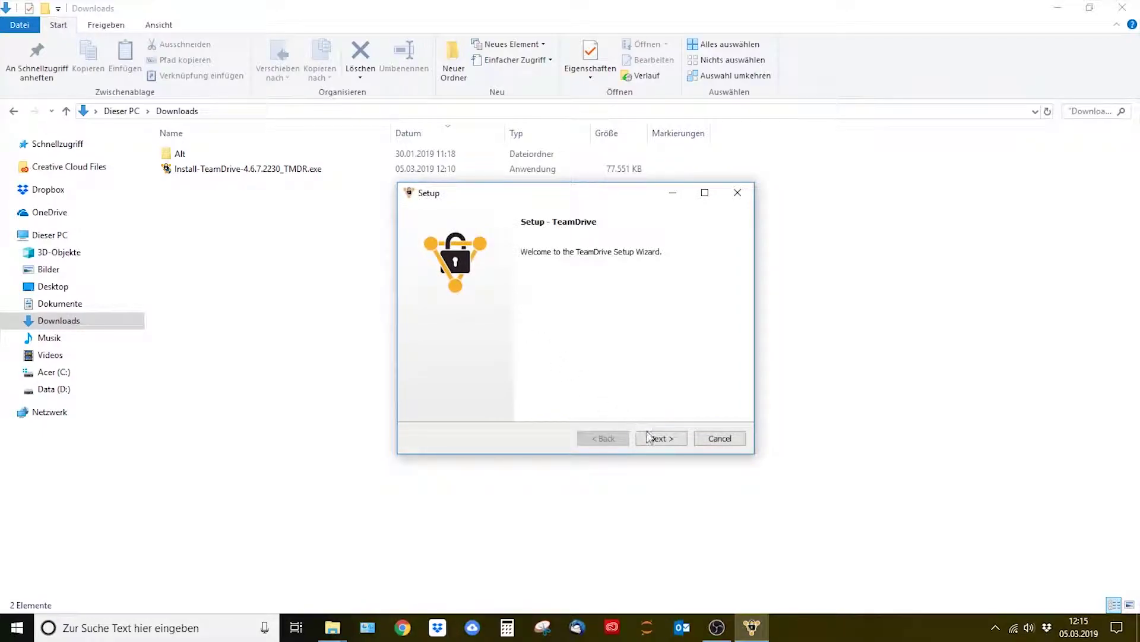
left_click(654, 436)
left_click(591, 397)
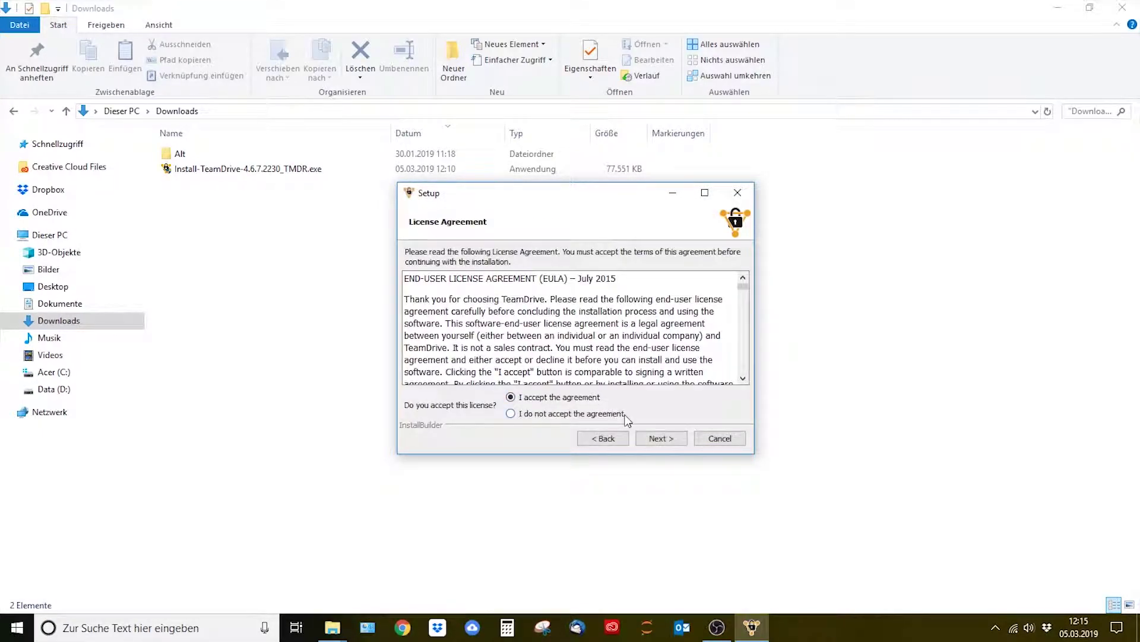
left_click(657, 438)
left_click(668, 439)
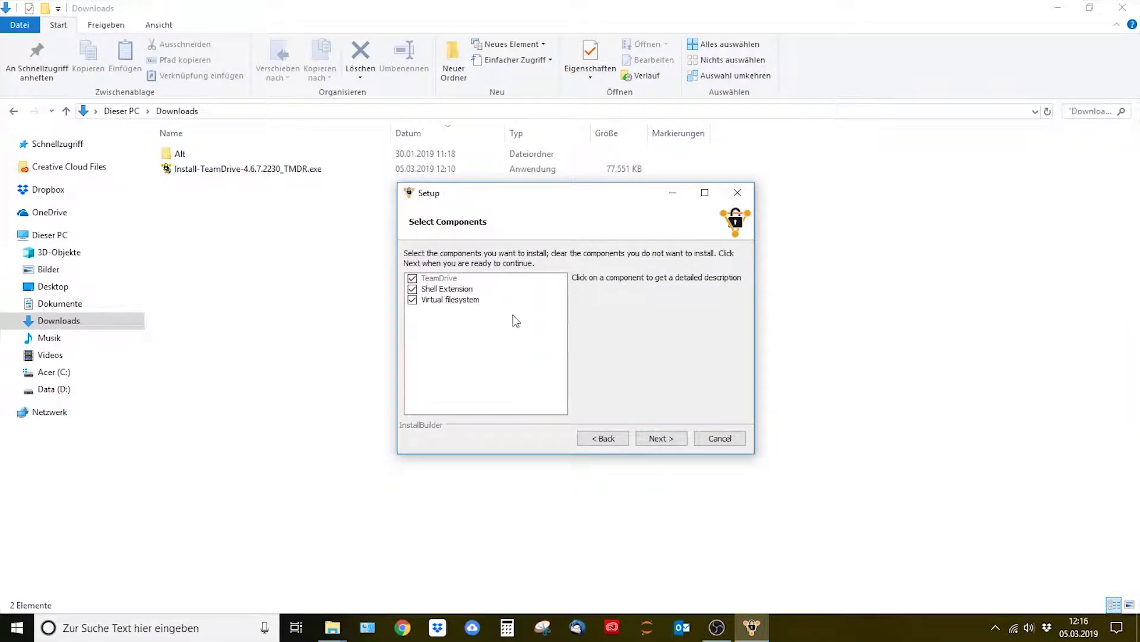
left_click(460, 300)
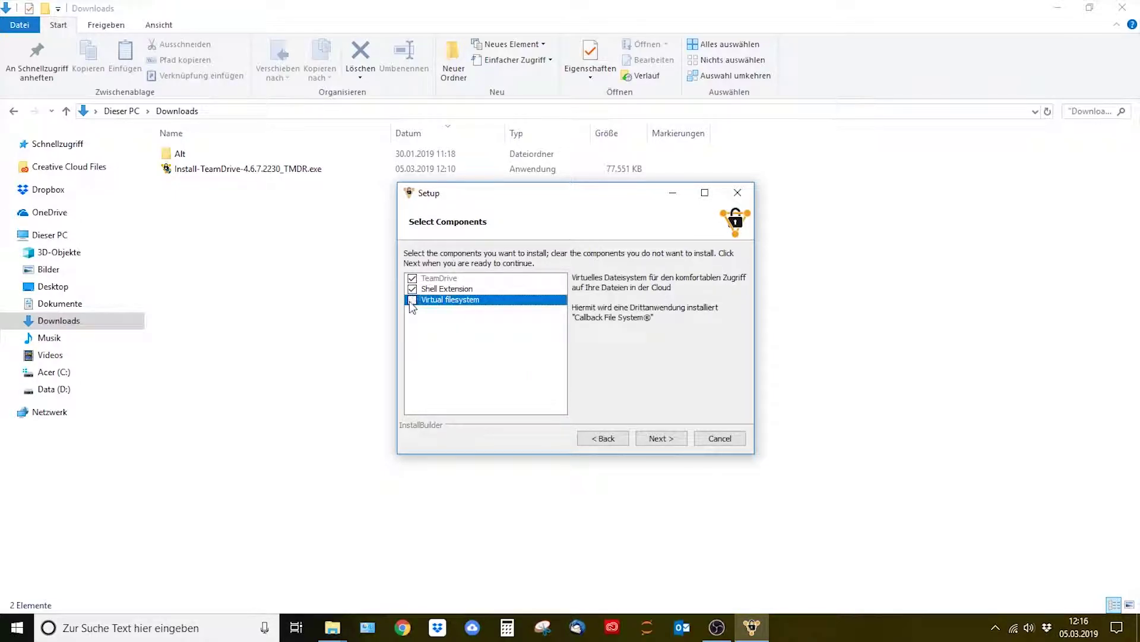
left_click(650, 438)
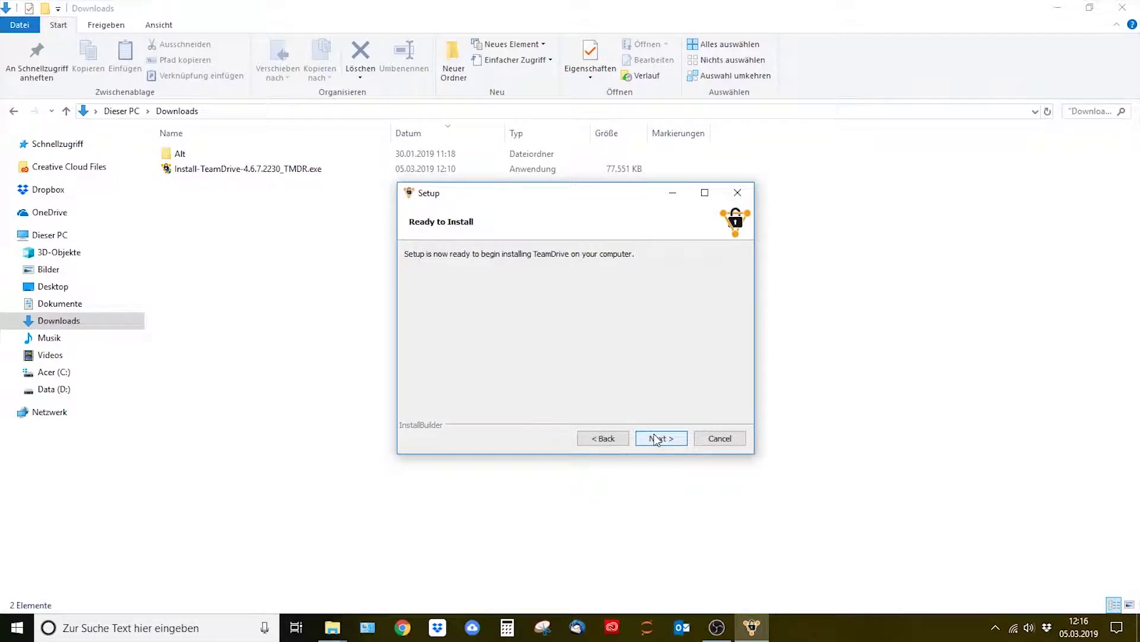
left_click(656, 439)
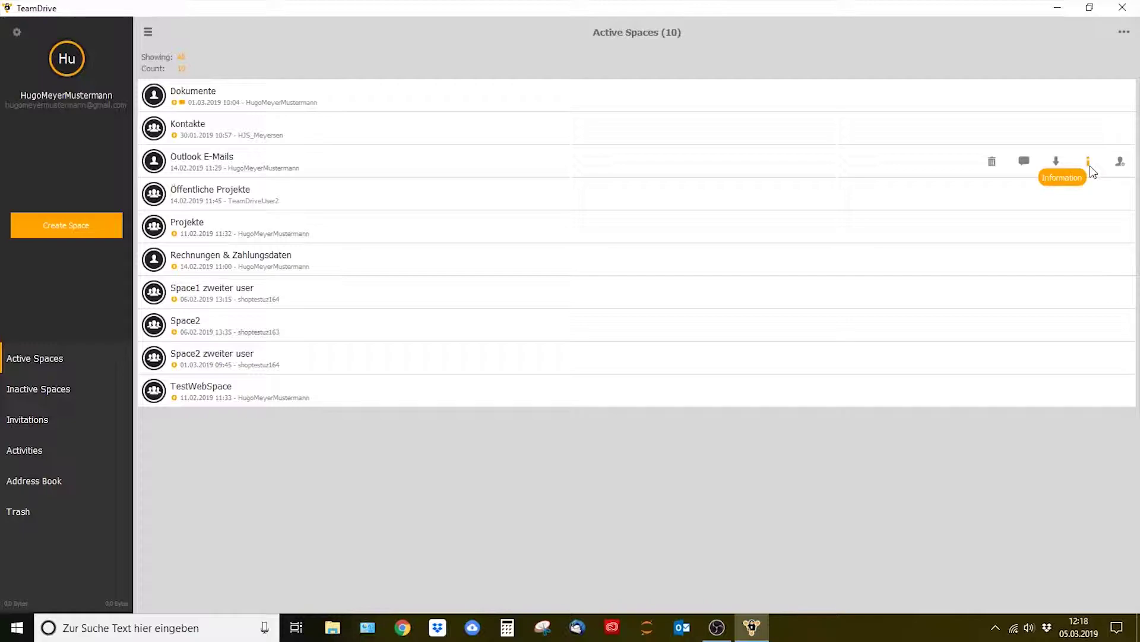
Step: Switch on Mount Space in Virtual File System for Outlook E-Mails and move it to T:
left_click(1089, 161)
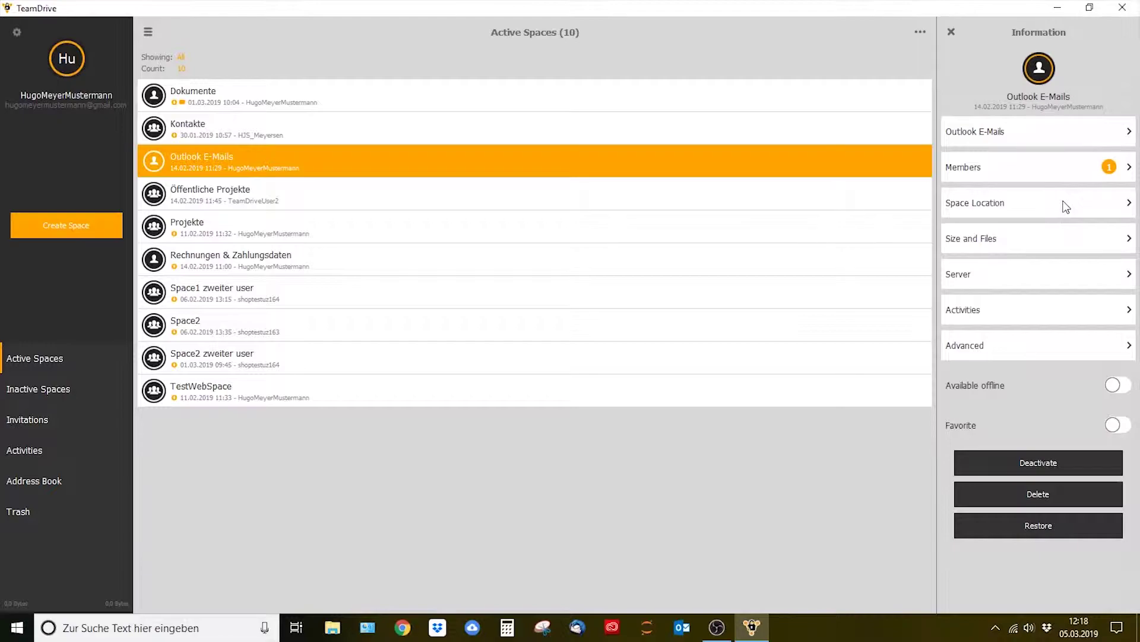
left_click(1066, 206)
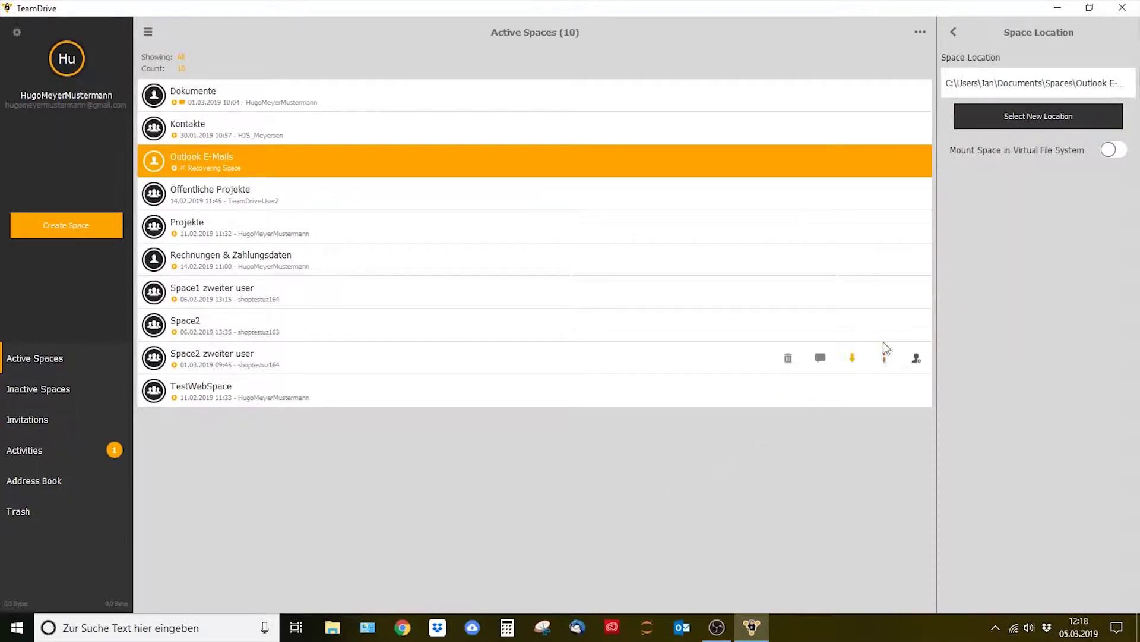
left_click(1108, 151)
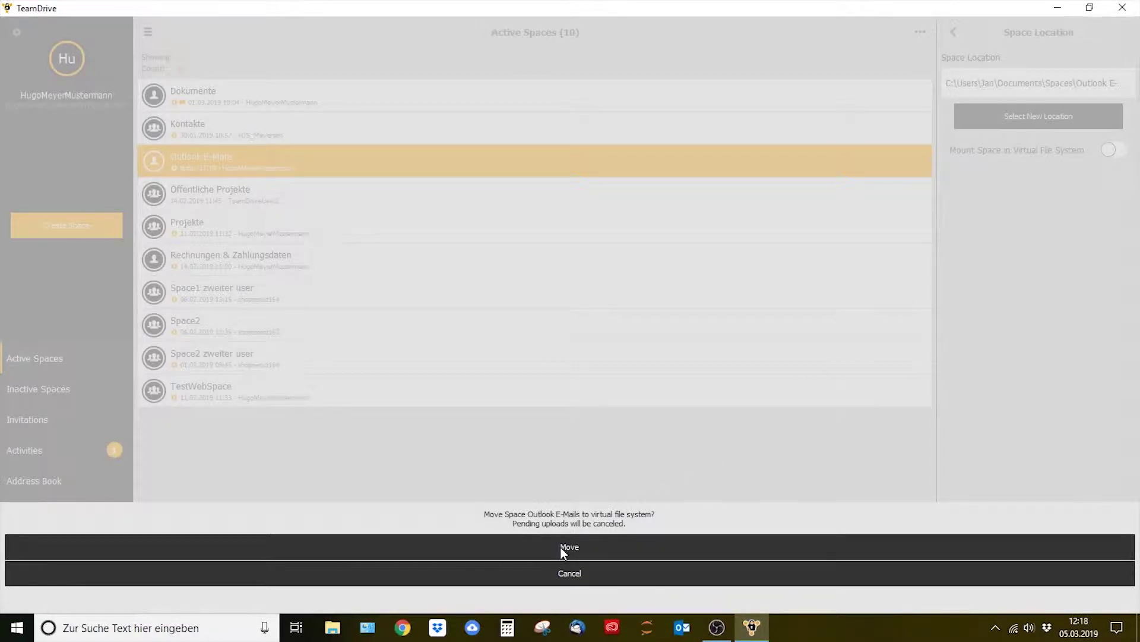
left_click(561, 547)
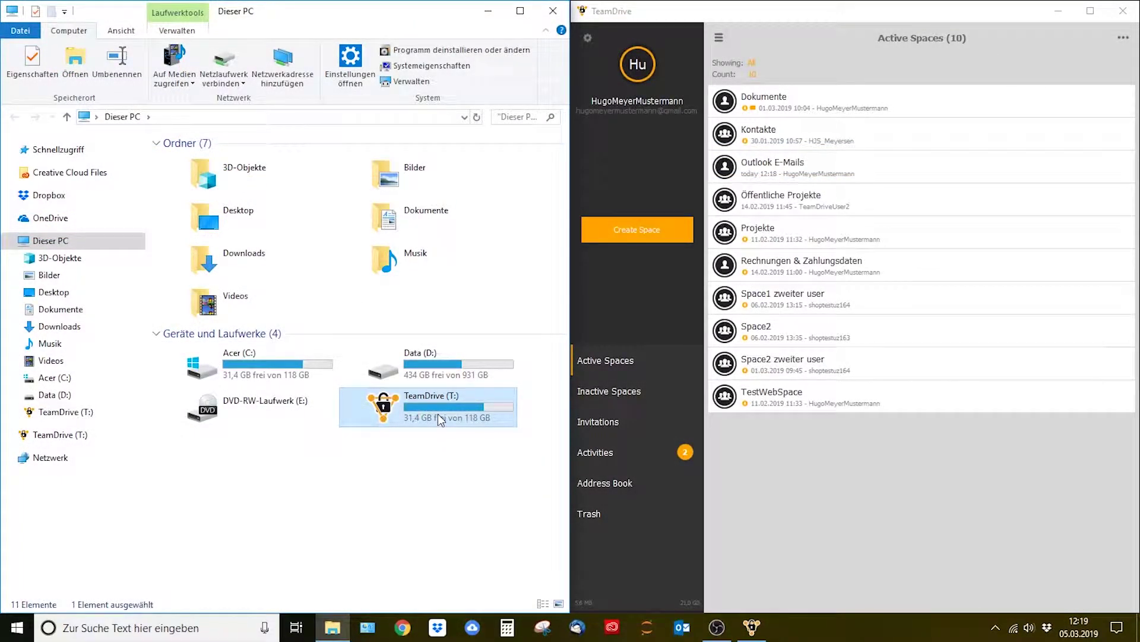
Step: Open drive T: and browse into the Outlook E-Mails folder and its account subfolder
double_click(438, 414)
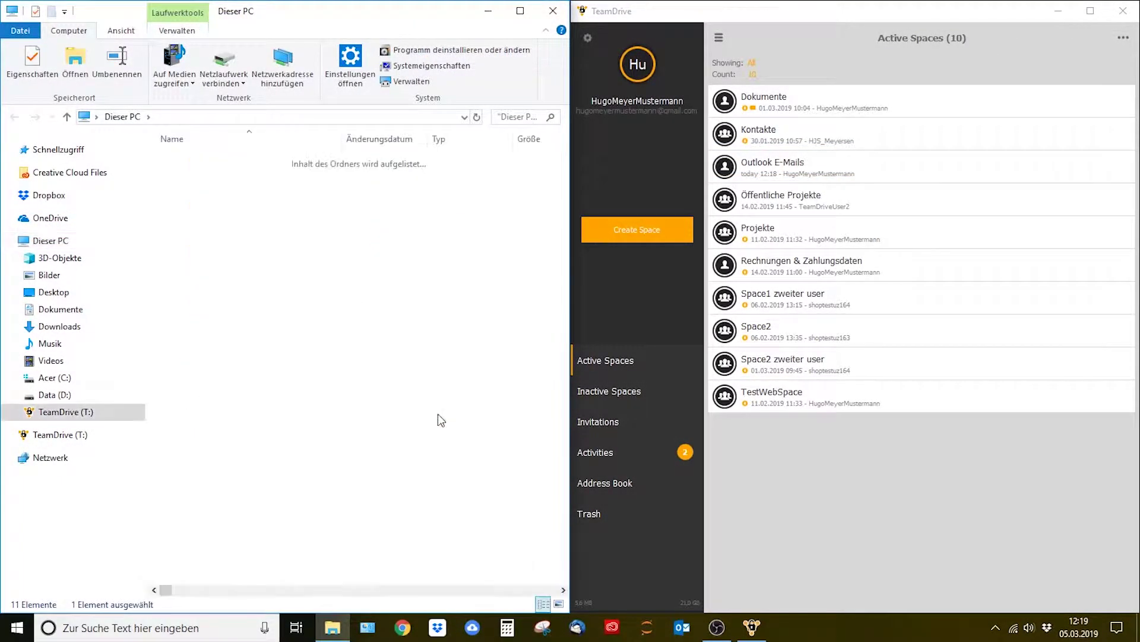
left_click(815, 197)
left_click(801, 159)
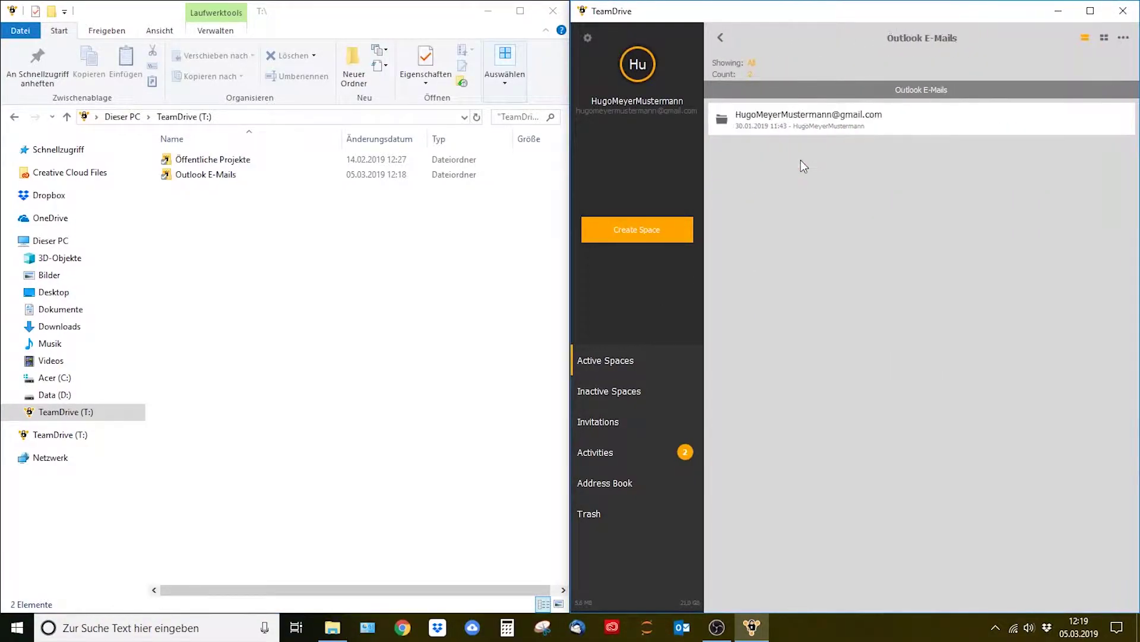
left_click(714, 32)
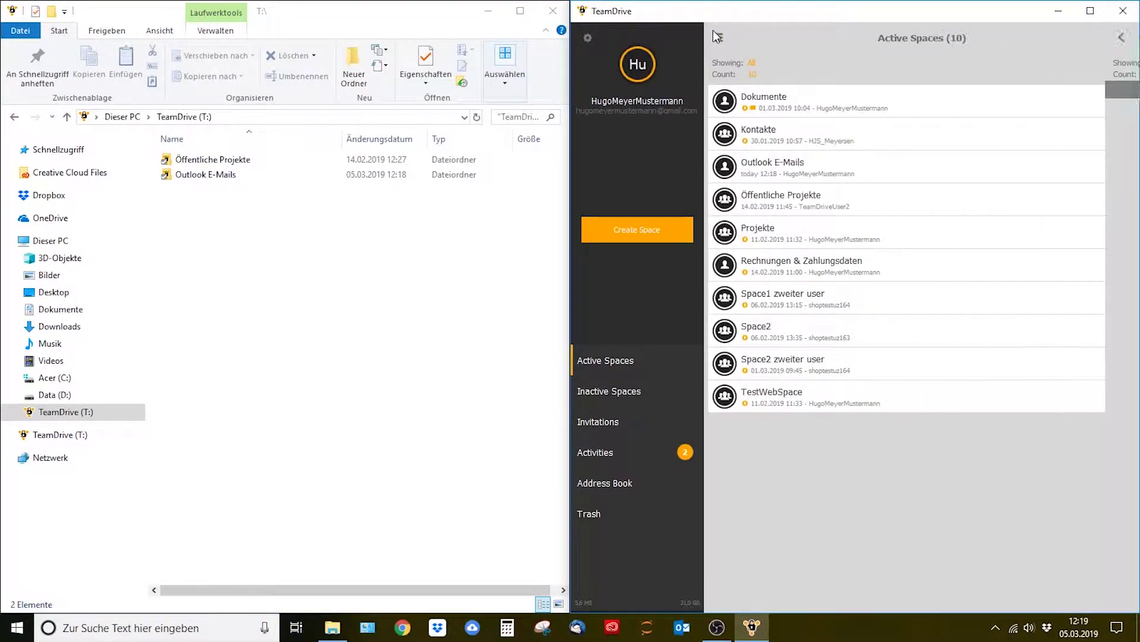
left_click(825, 168)
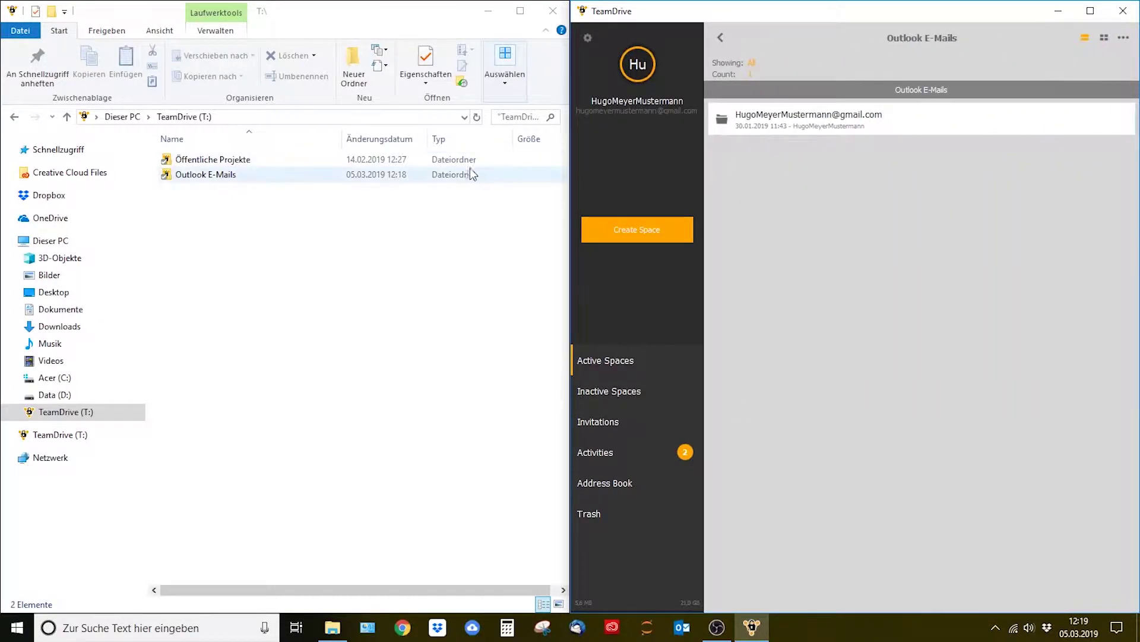
double_click(278, 175)
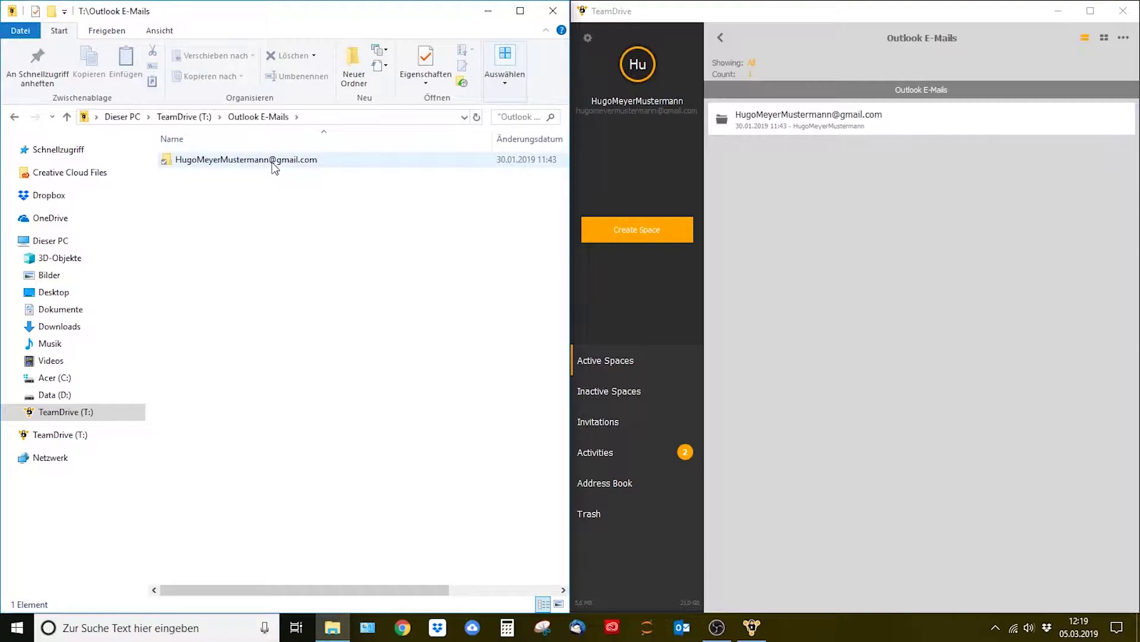
double_click(274, 164)
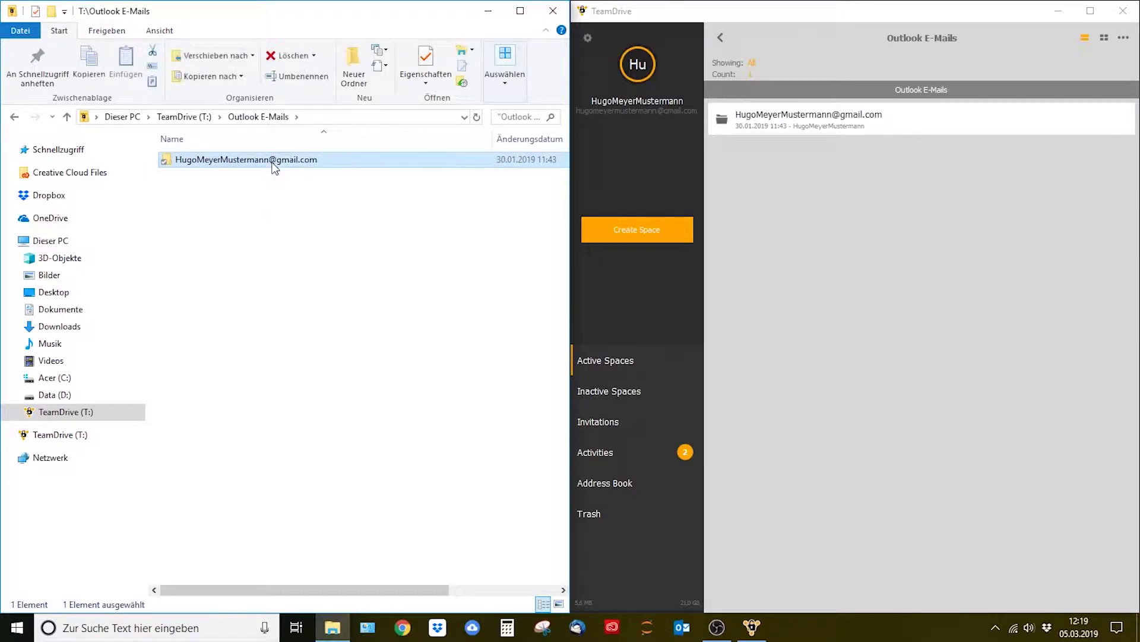
double_click(864, 116)
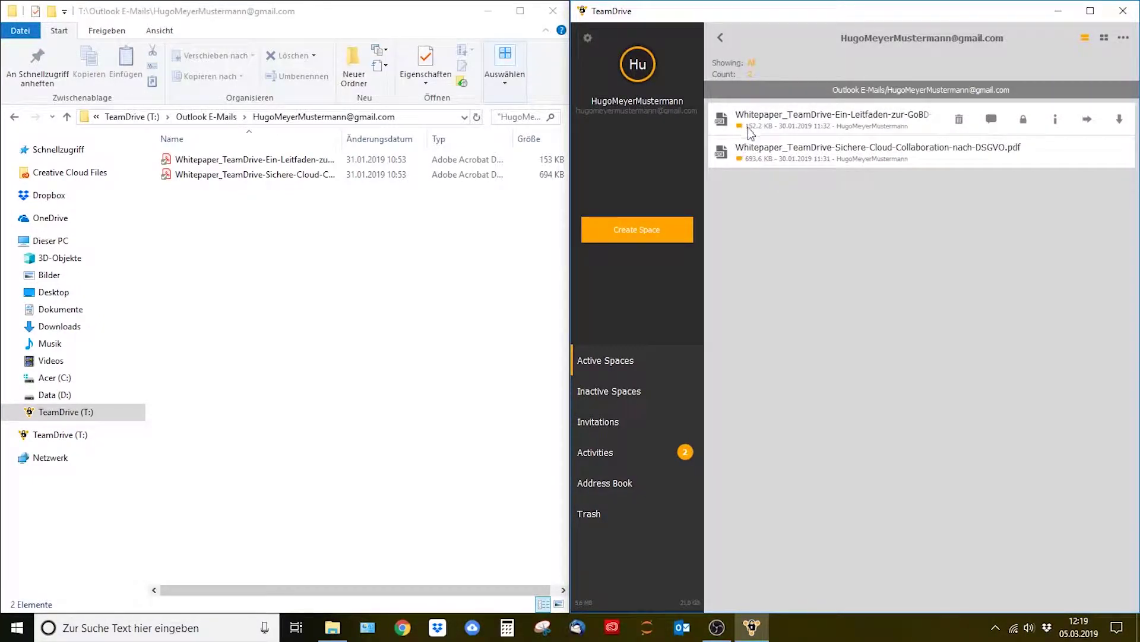
Step: Open the TeamDrive_4.5_White_Paper PDF, fetching it locally into Adobe Acrobat Reader DC
left_click(265, 168)
key("Delete")
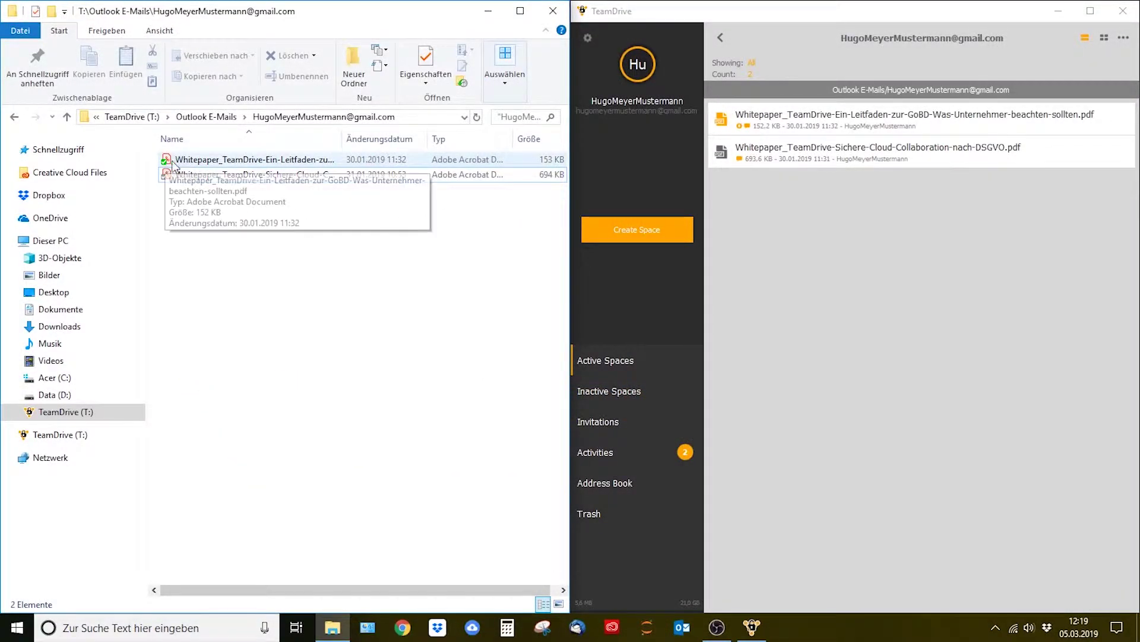
mouse_move(729, 128)
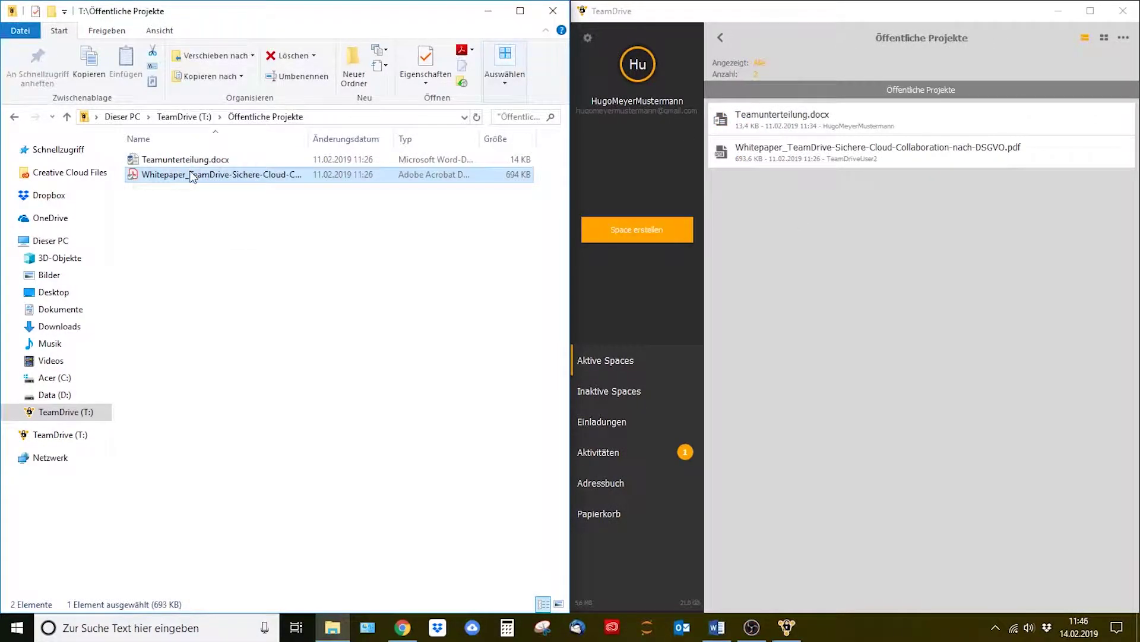
key("Delete")
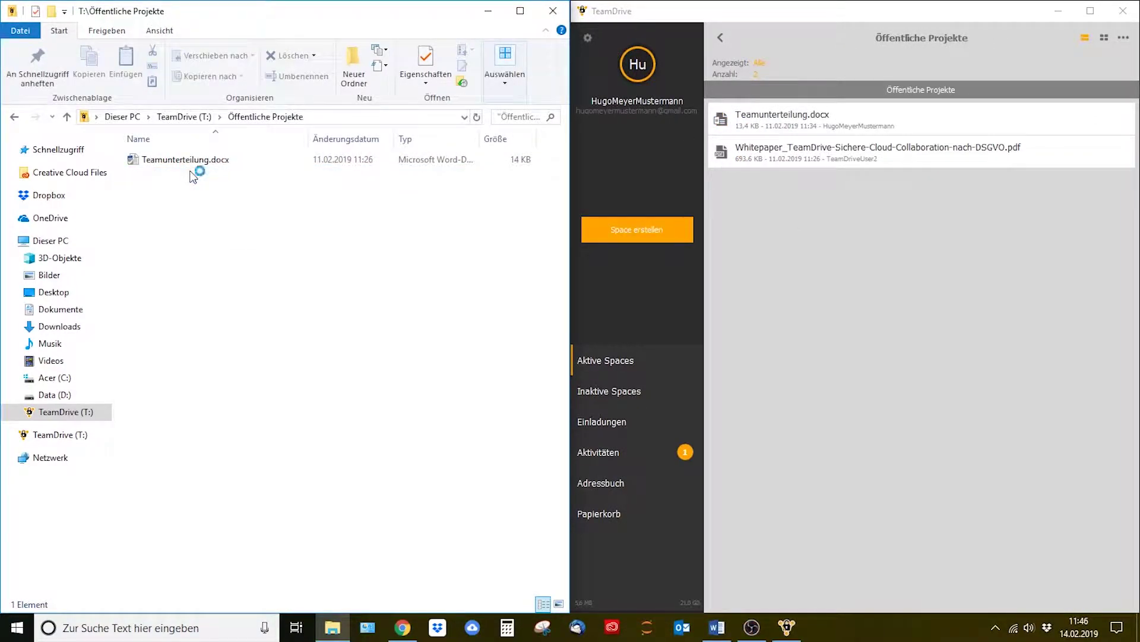
double_click(192, 175)
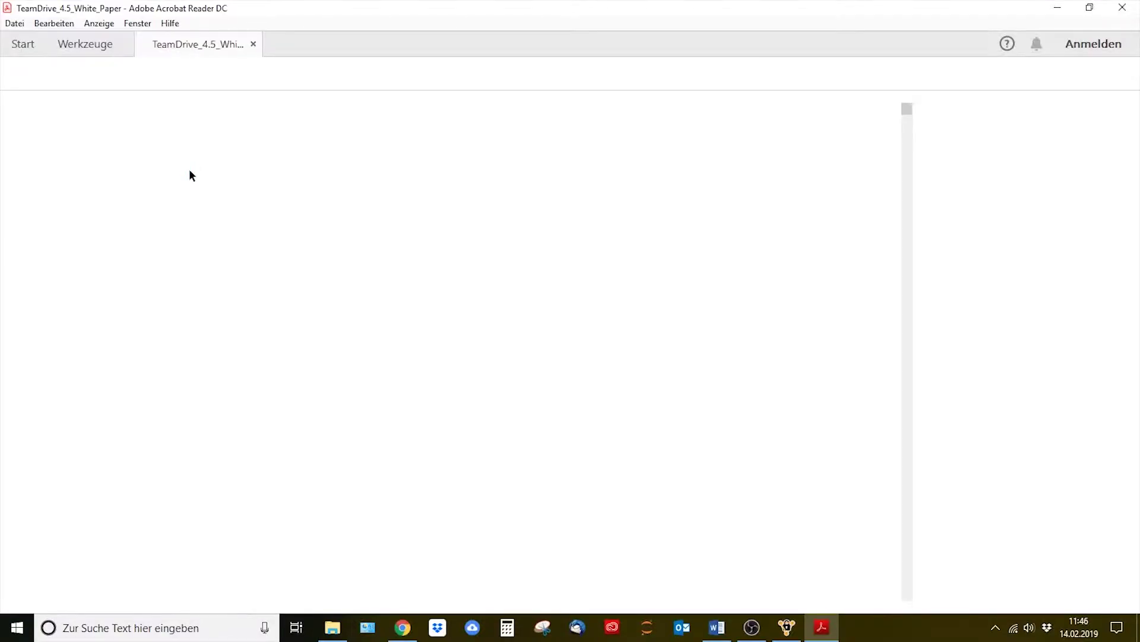
scroll(594, 204, "down", 15)
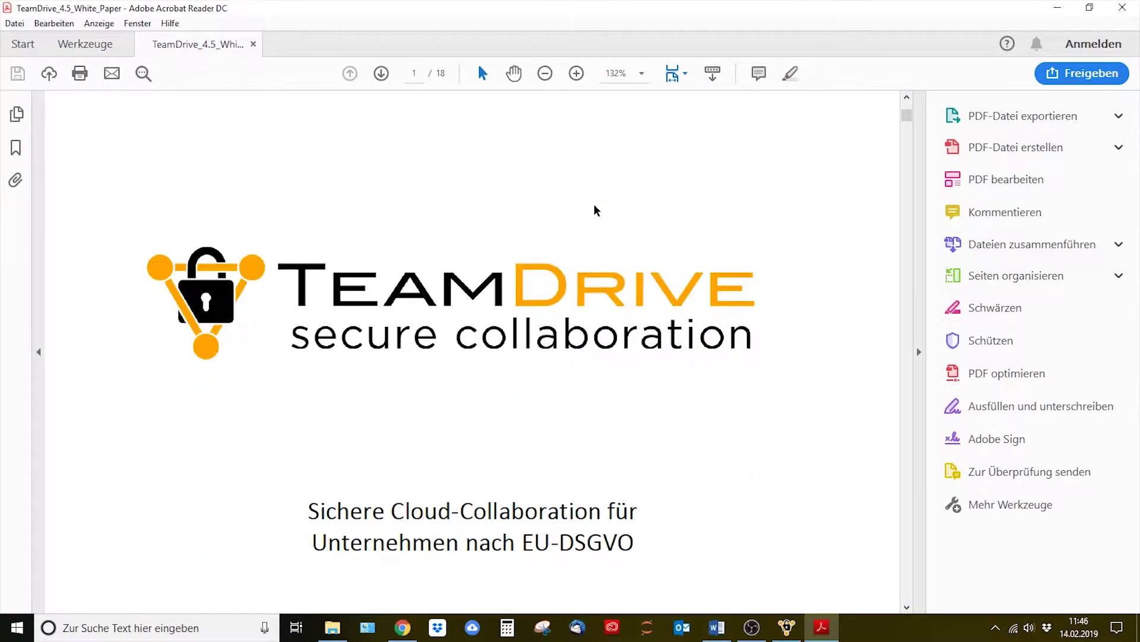
left_click(1121, 10)
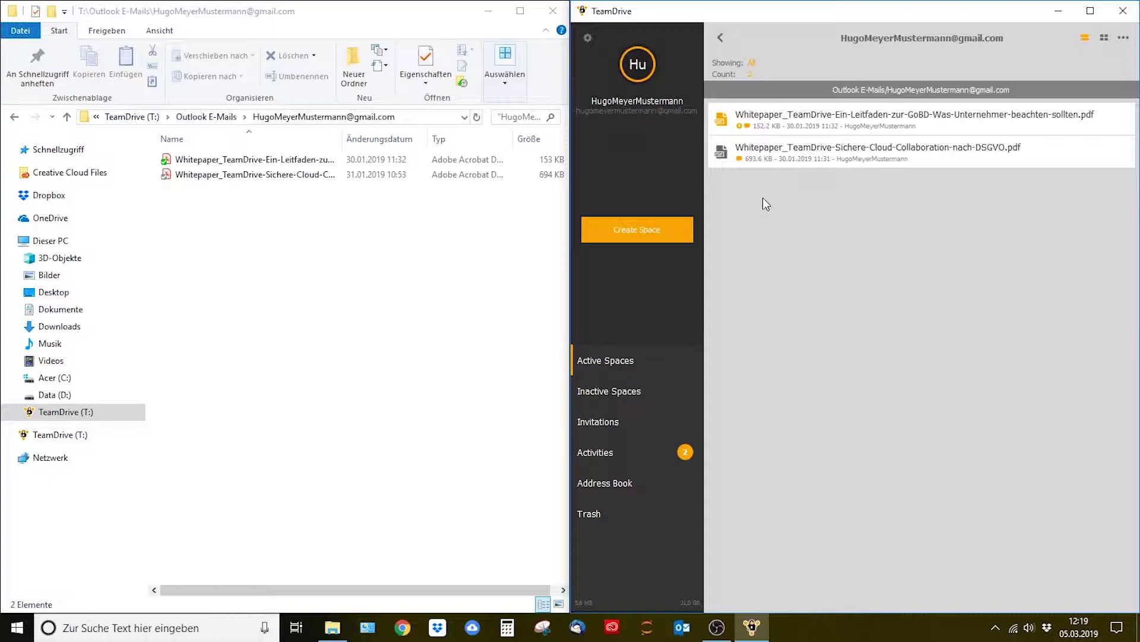
Step: In Advanced settings, toggle Automatic Virtual Files Cleanup off and on, with a 15-minute cleanup time
left_click(588, 38)
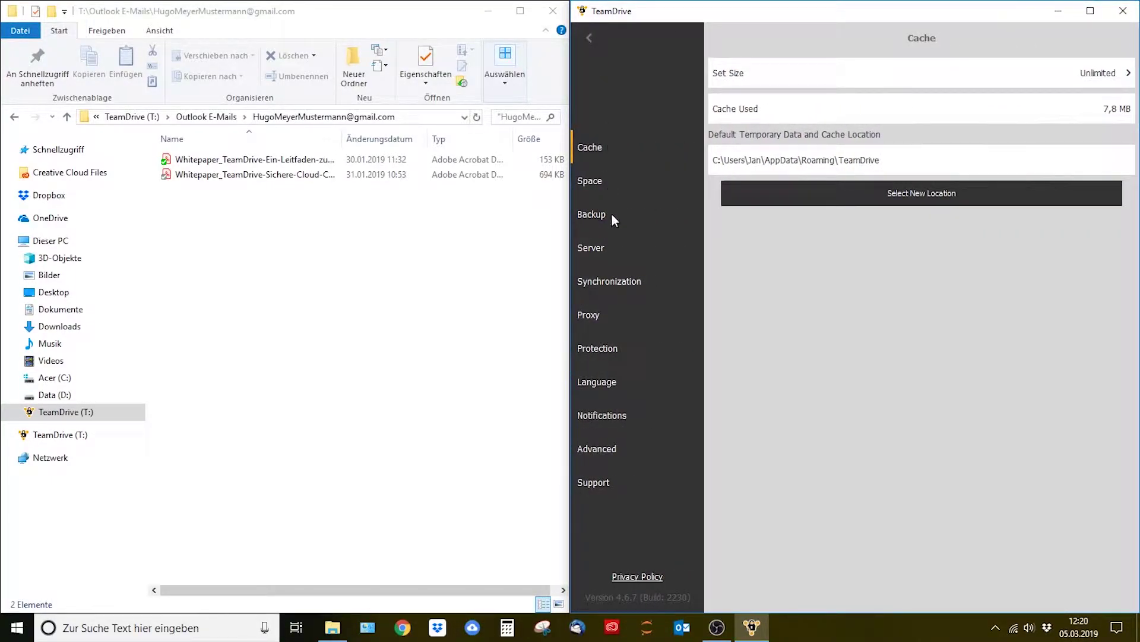
left_click(617, 449)
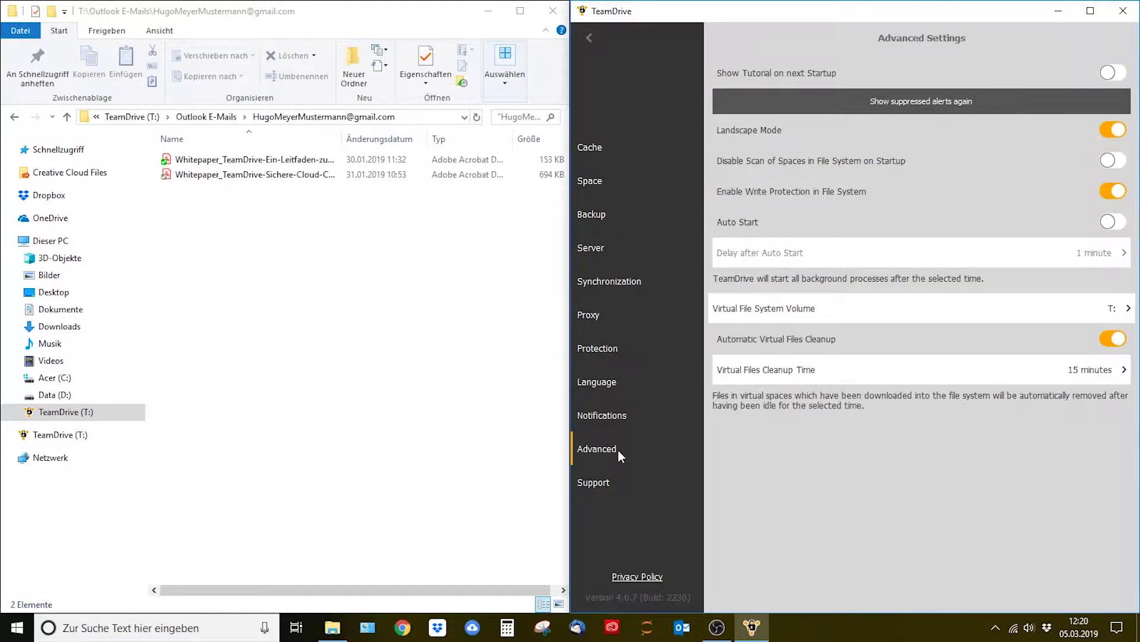
left_click(1117, 339)
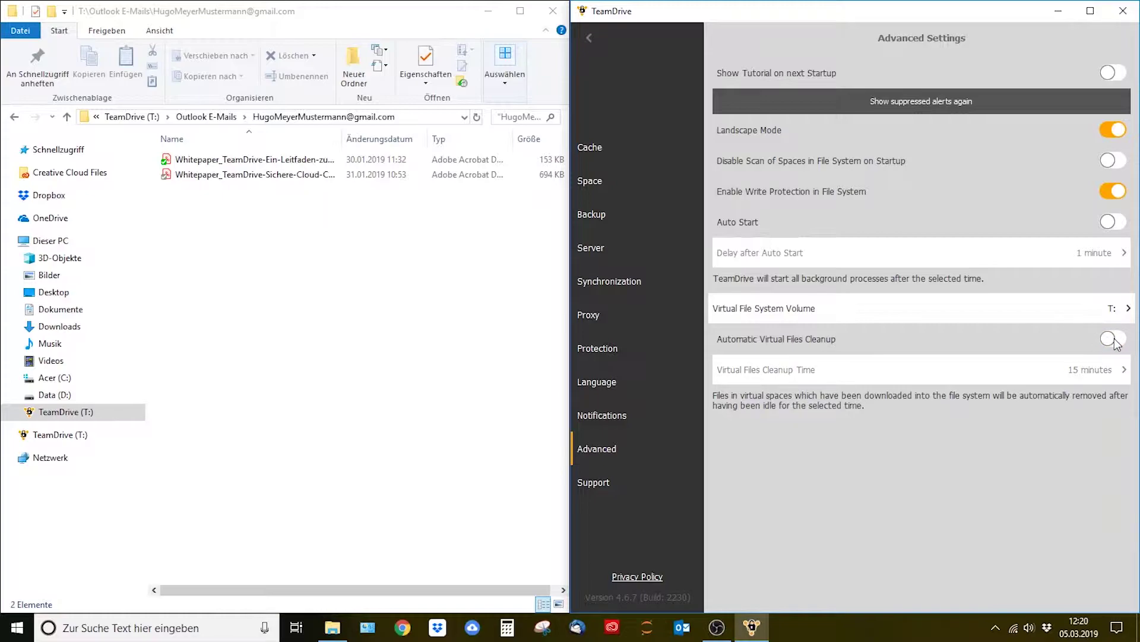
left_click(1112, 341)
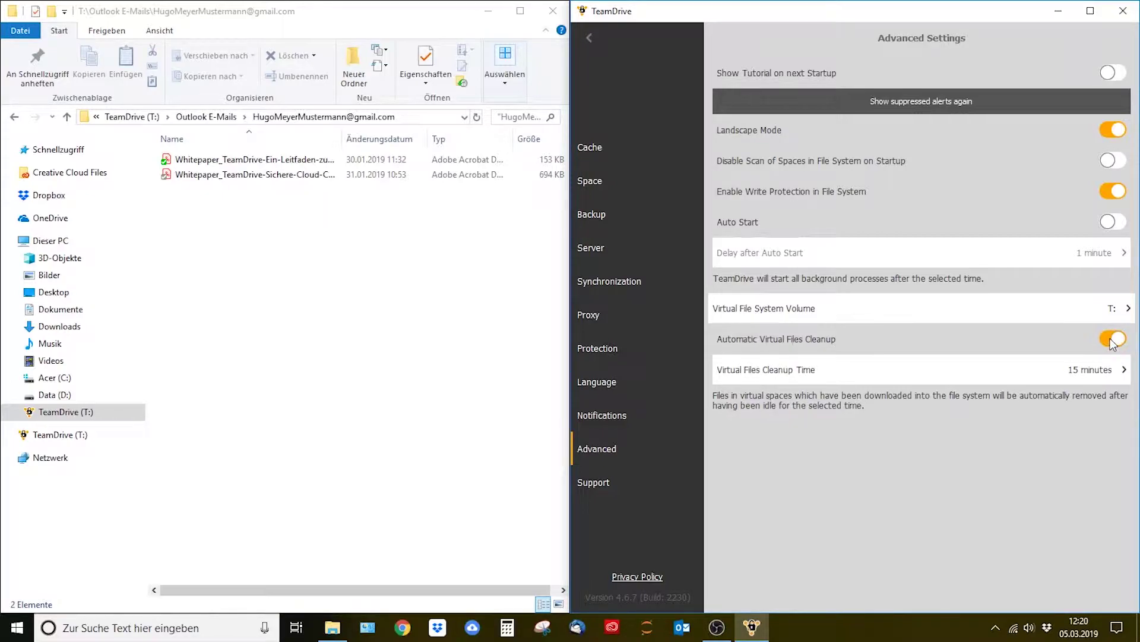
left_click(1093, 371)
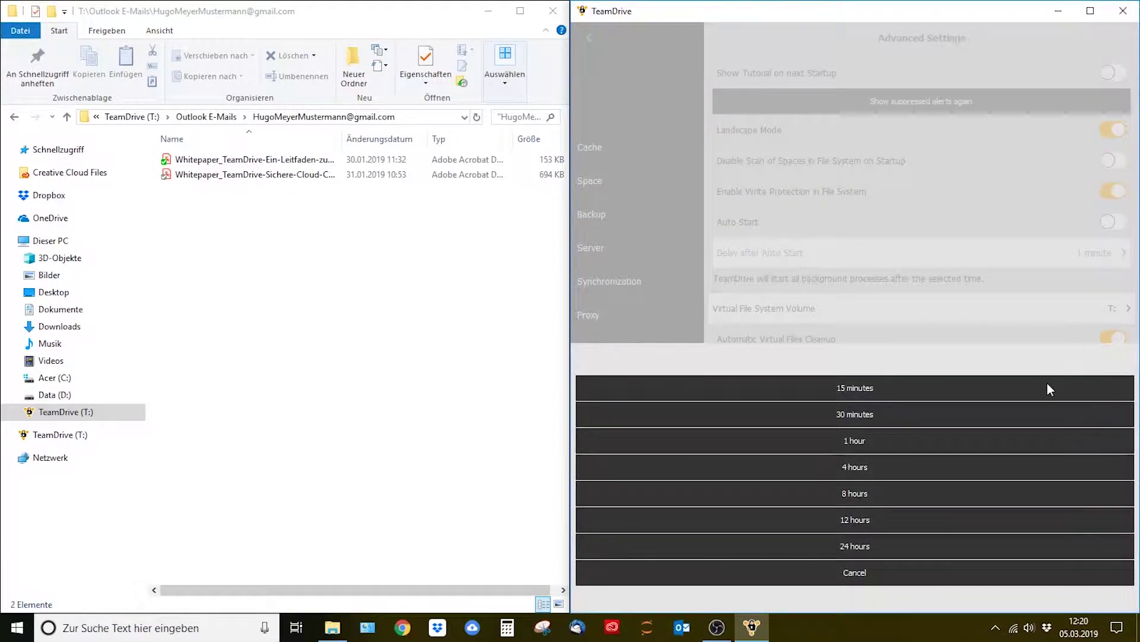
left_click(869, 390)
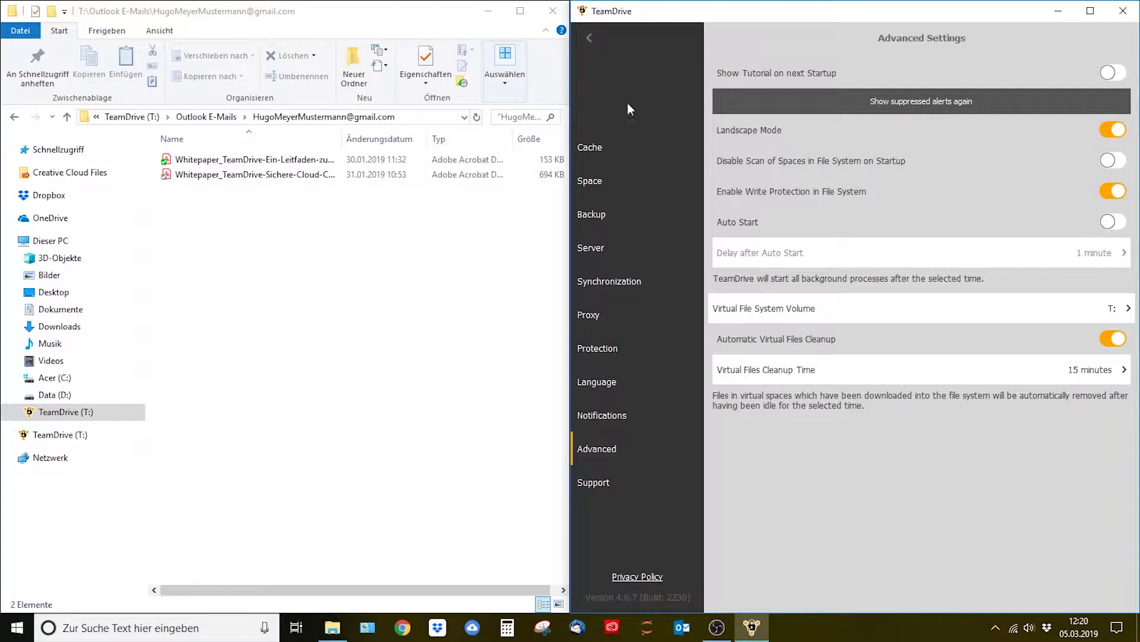
left_click(591, 38)
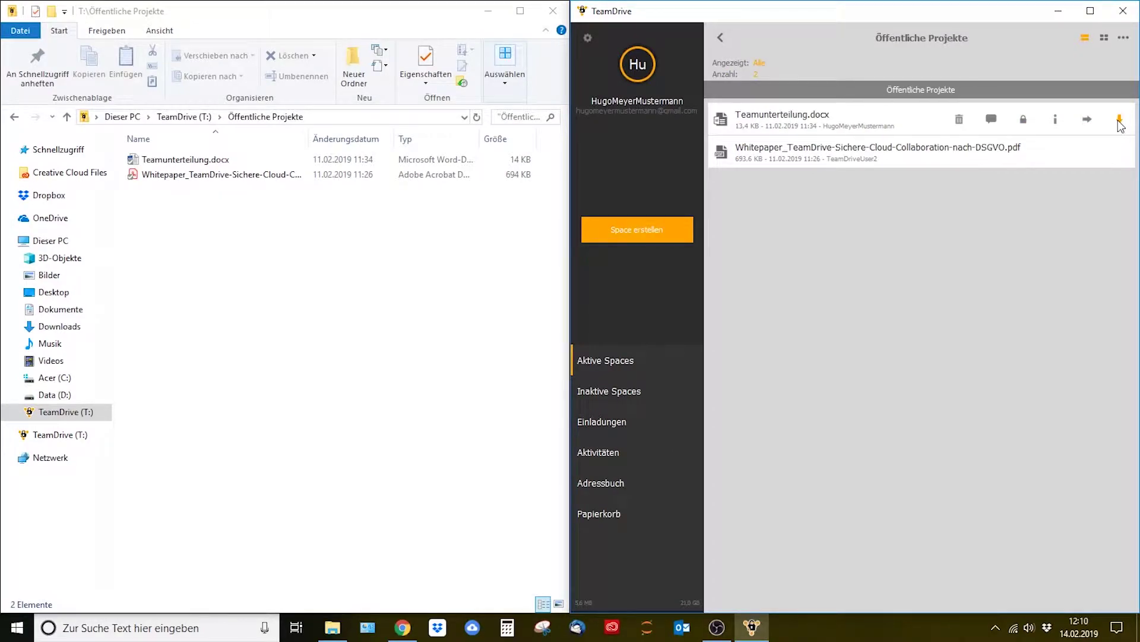
left_click(1120, 122)
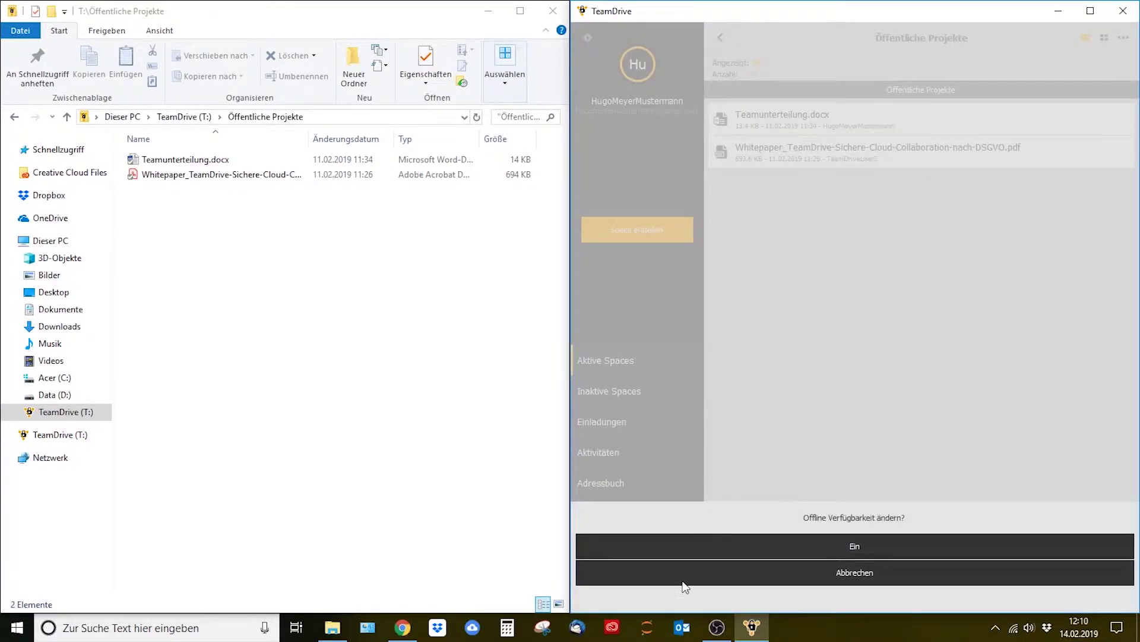
left_click(769, 537)
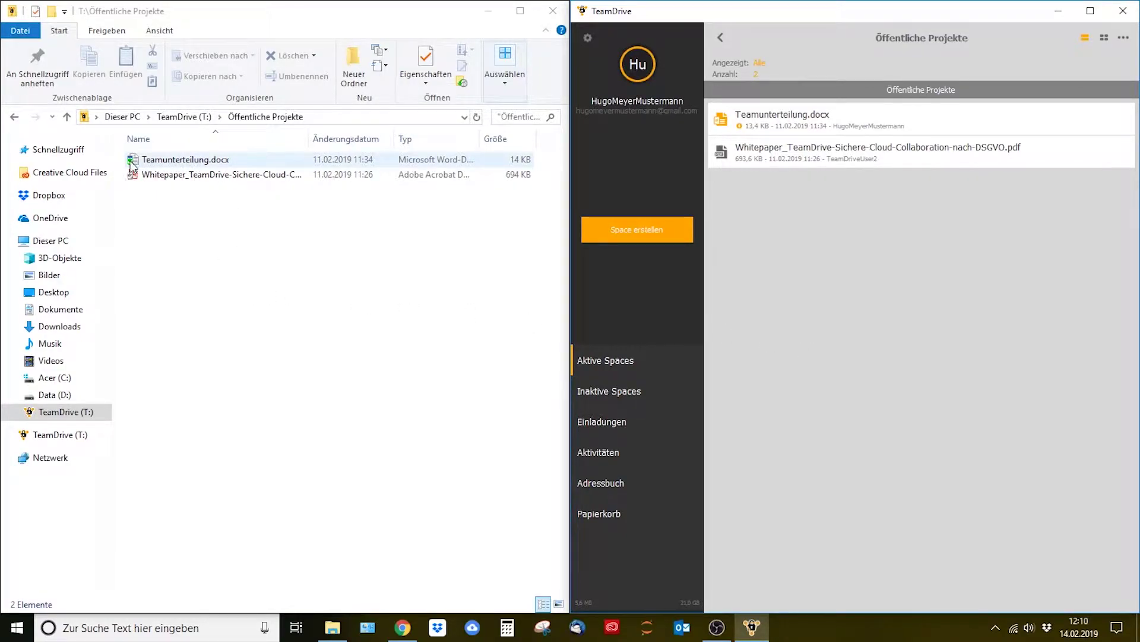
mouse_move(843, 152)
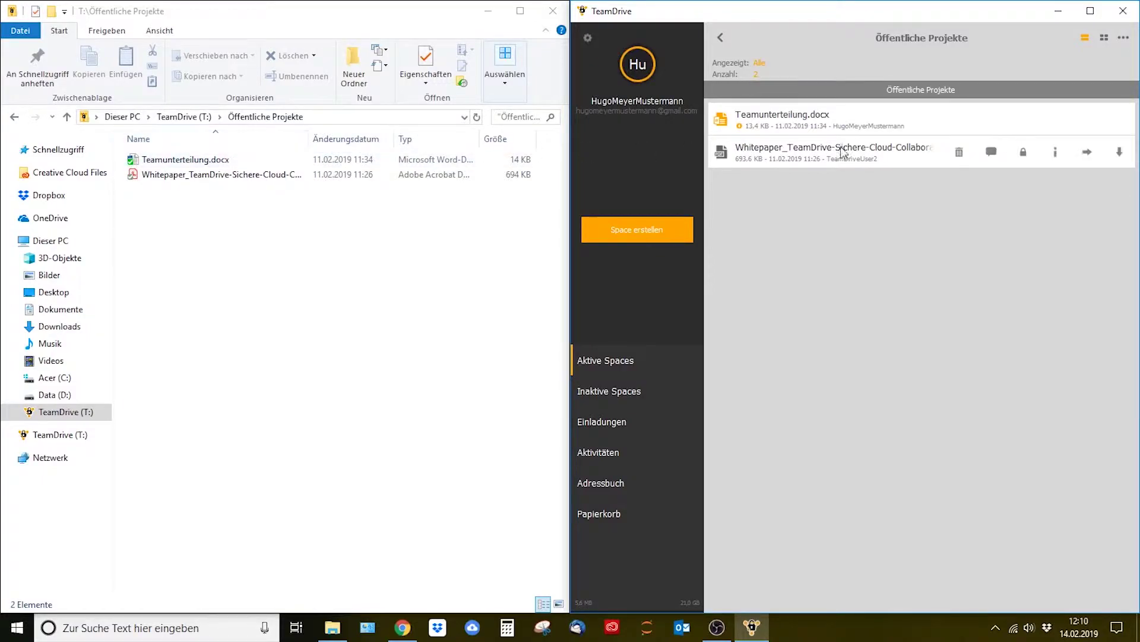
double_click(785, 152)
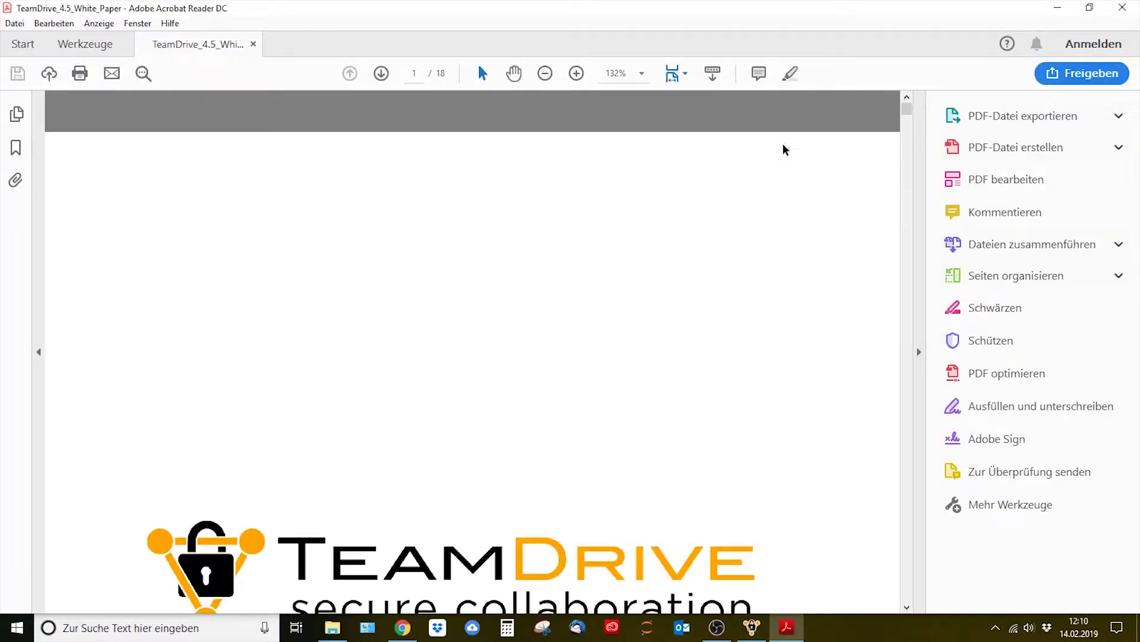
left_click(1122, 7)
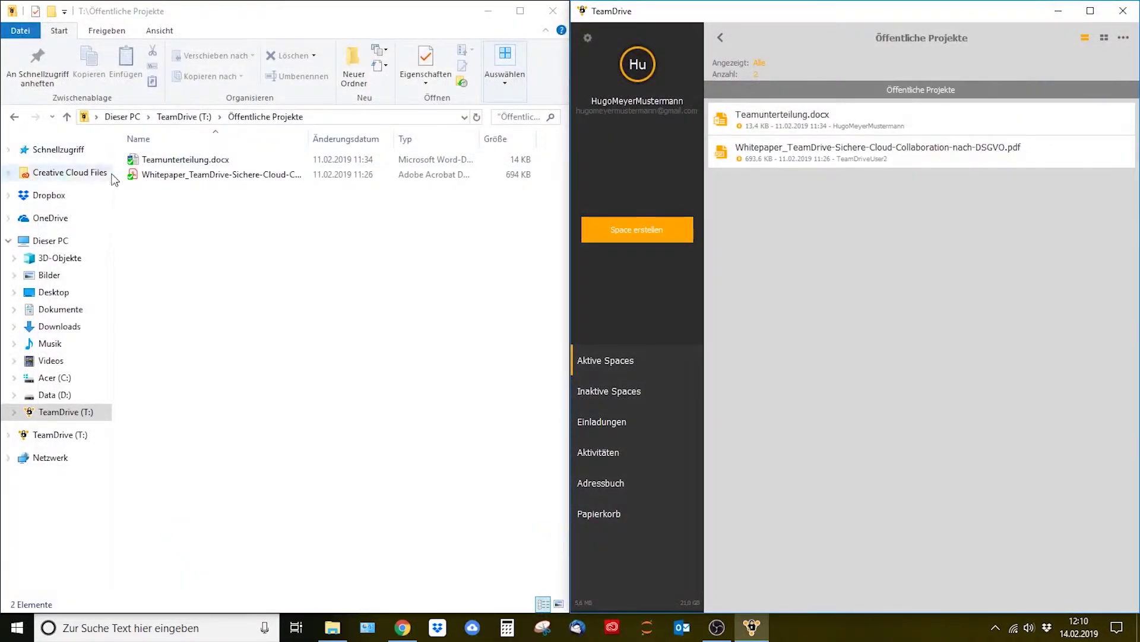
left_click(169, 175)
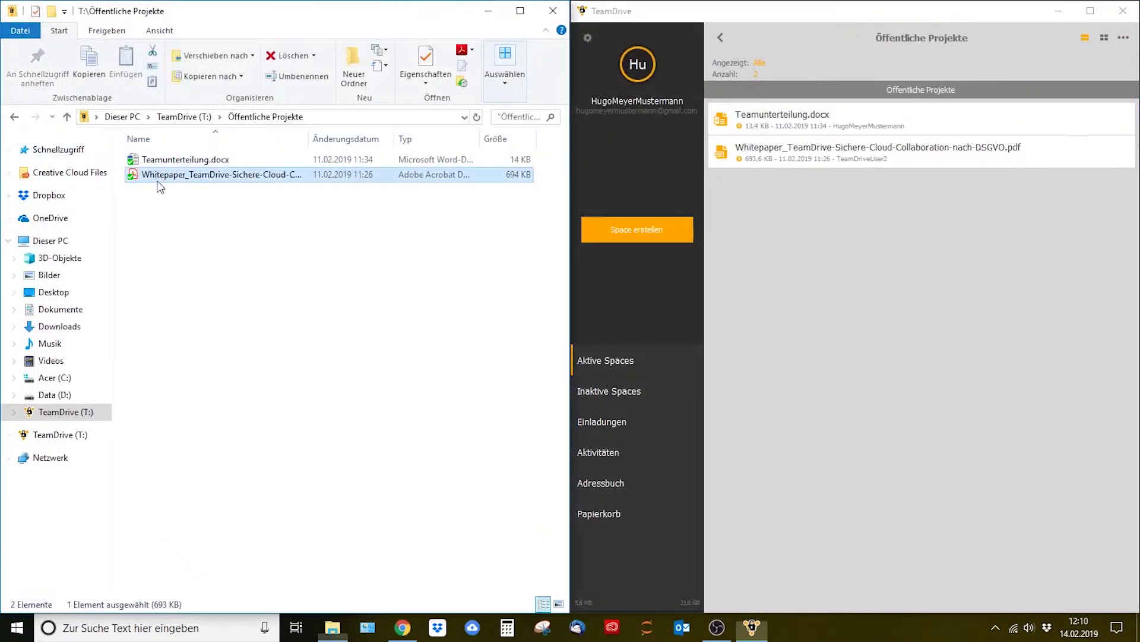
left_click(189, 202)
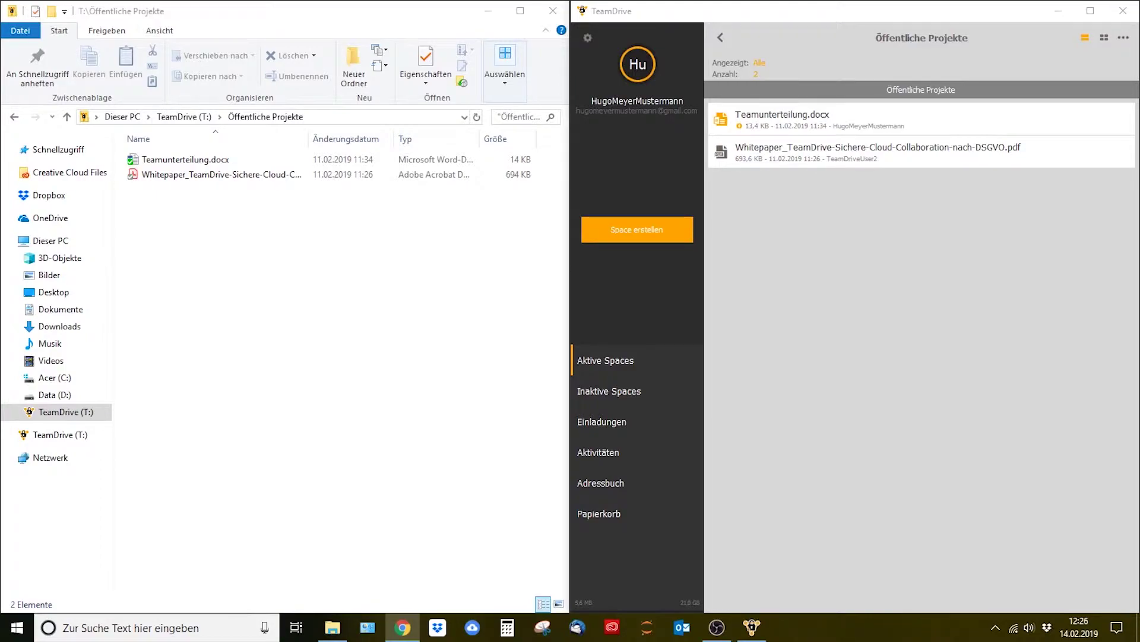
left_click(809, 162)
left_click(1119, 152)
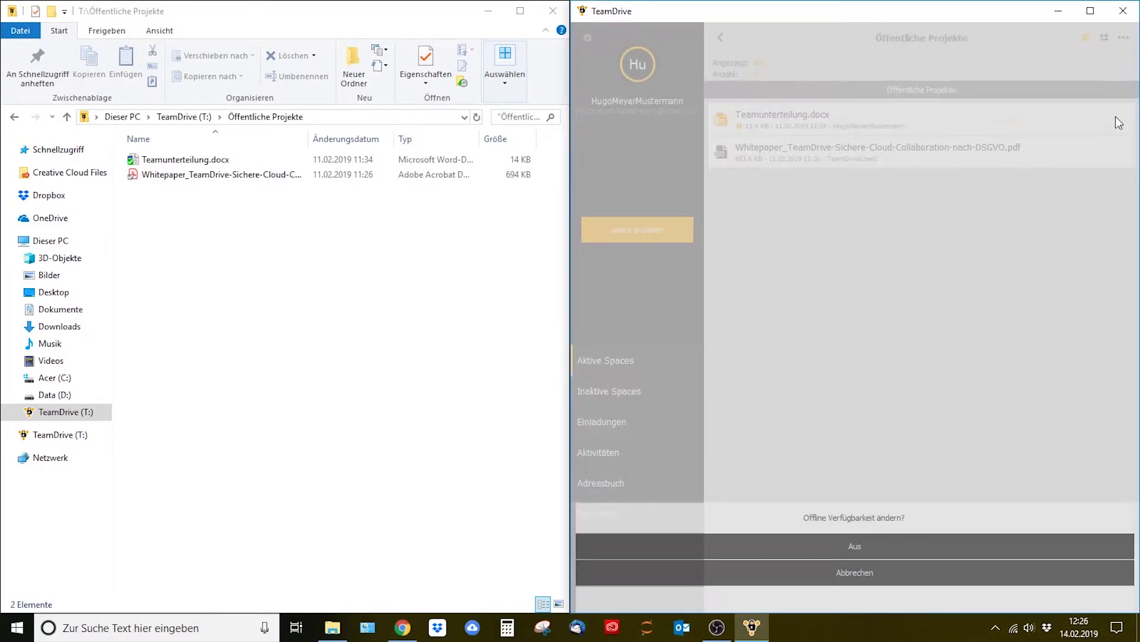
left_click(867, 544)
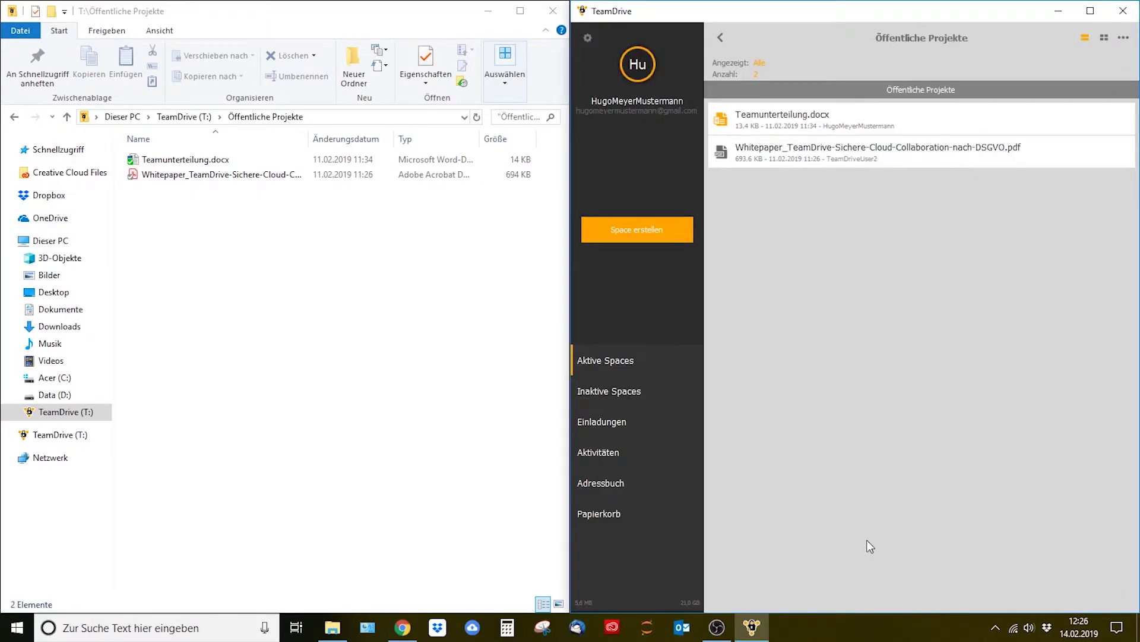
left_click(297, 185)
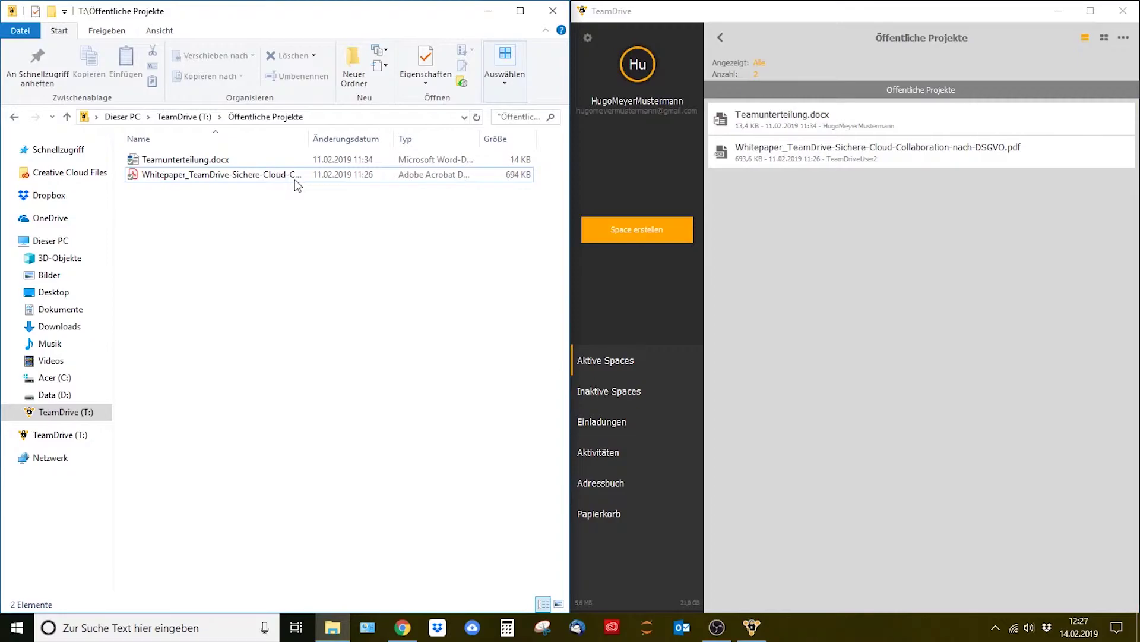